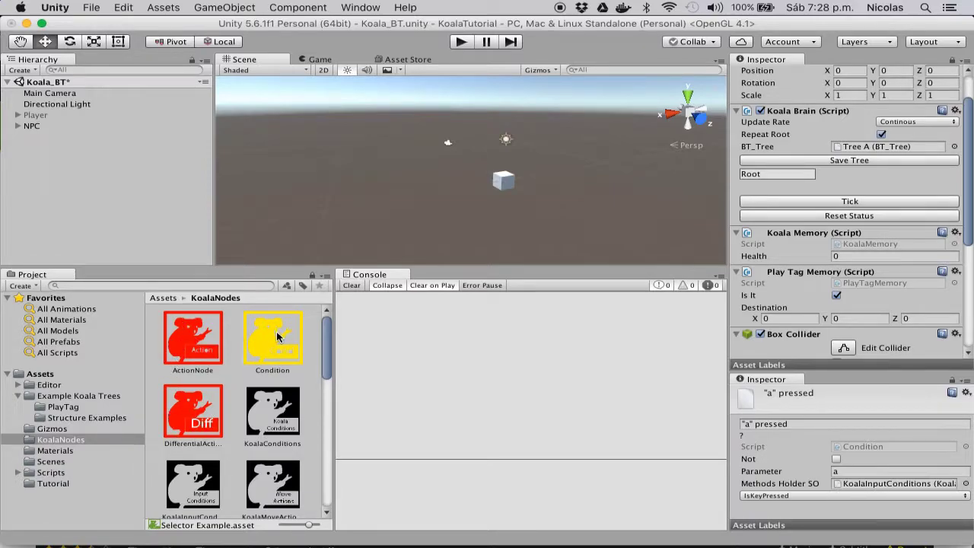
Step: Scroll through the KoalaNodes folder to browse the available node assets
{"action": "scroll", "coordinate": [280, 350], "scroll_direction": "down", "scroll_amount": 3}
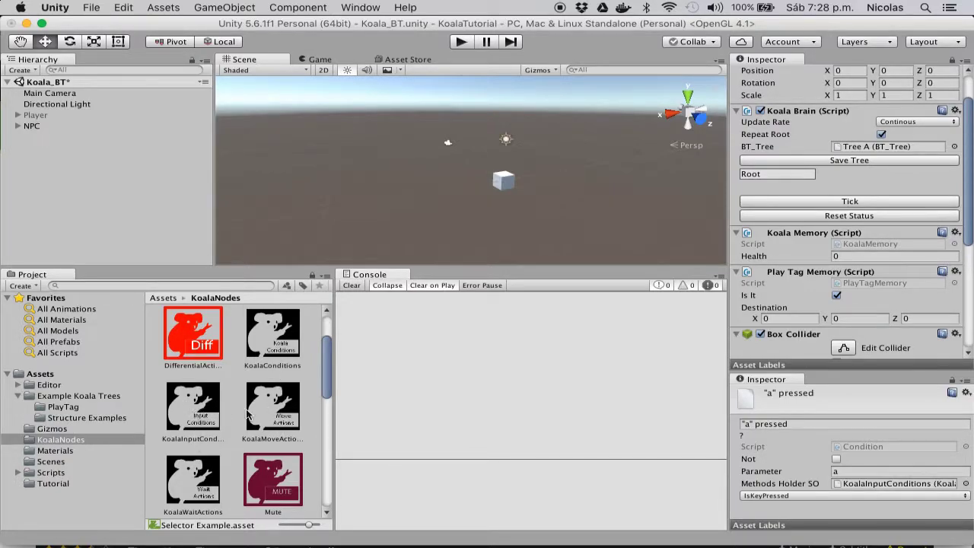
{"action": "scroll", "coordinate": [284, 413], "scroll_direction": "up", "scroll_amount": 2}
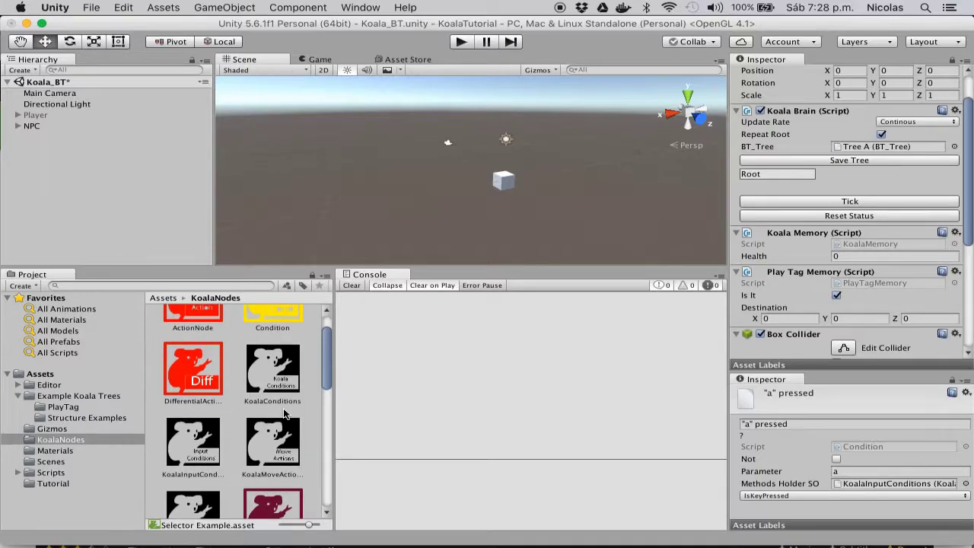
{"action": "scroll", "coordinate": [284, 413], "scroll_direction": "up", "scroll_amount": 2}
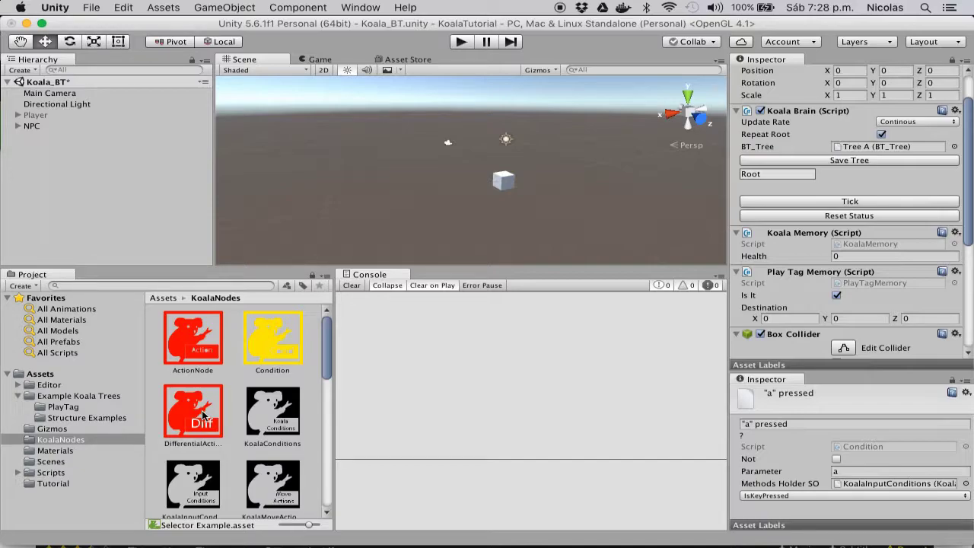
{"action": "scroll", "coordinate": [202, 415], "scroll_direction": "down", "scroll_amount": 10}
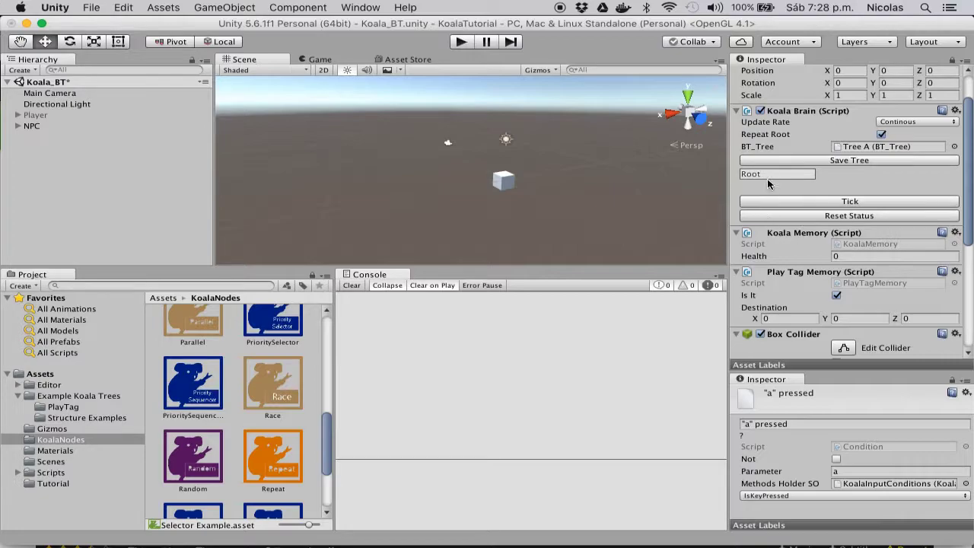
{"action": "scroll", "coordinate": [253, 454], "scroll_direction": "down", "scroll_amount": 5}
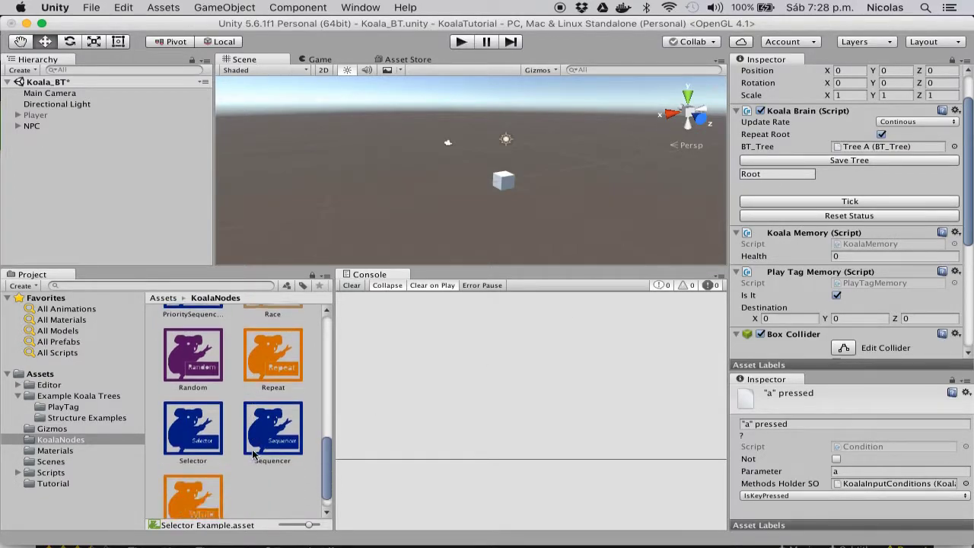
{"action": "scroll", "coordinate": [253, 454], "scroll_direction": "down", "scroll_amount": 1}
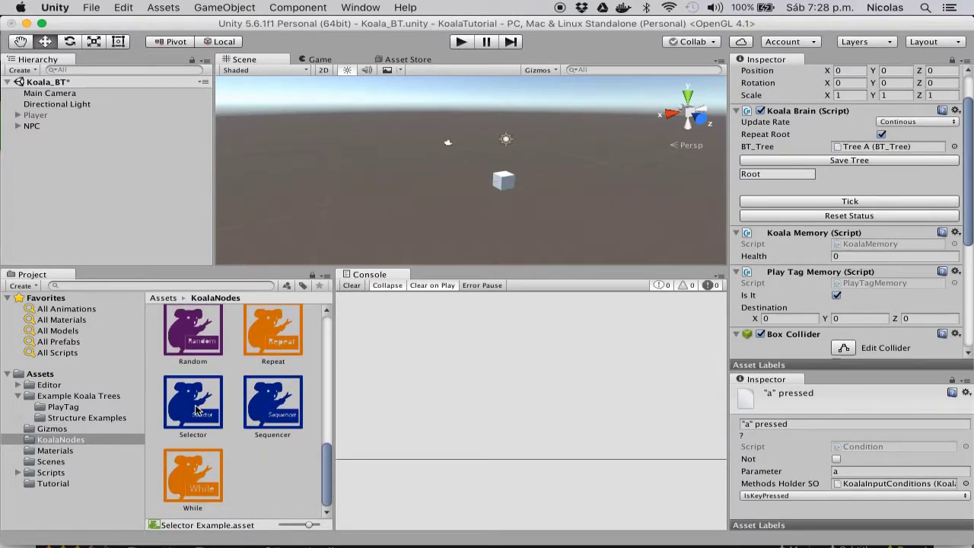
{"action": "scroll", "coordinate": [197, 411], "scroll_direction": "up", "scroll_amount": 3}
{"action": "scroll", "coordinate": [181, 424], "scroll_direction": "down", "scroll_amount": 3}
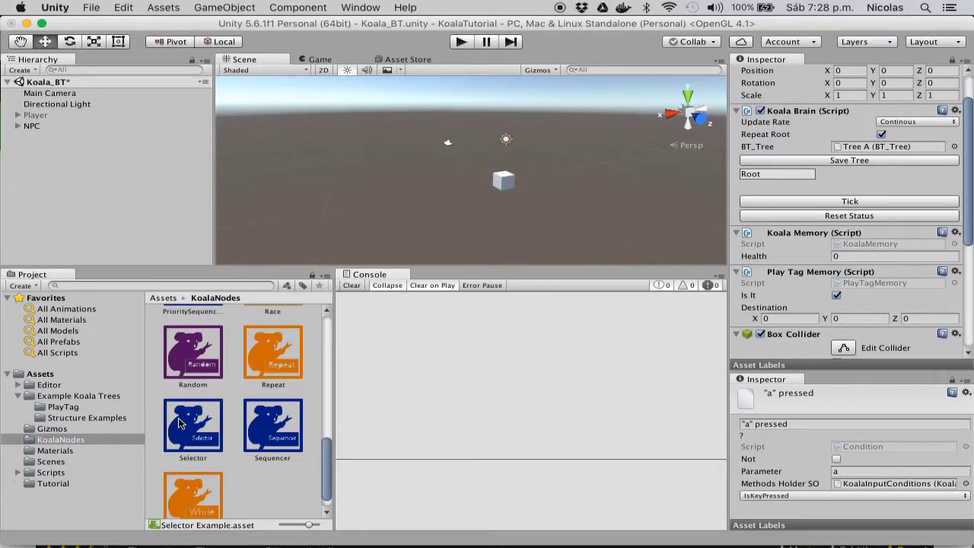
{"action": "scroll", "coordinate": [180, 424], "scroll_direction": "down", "scroll_amount": 1}
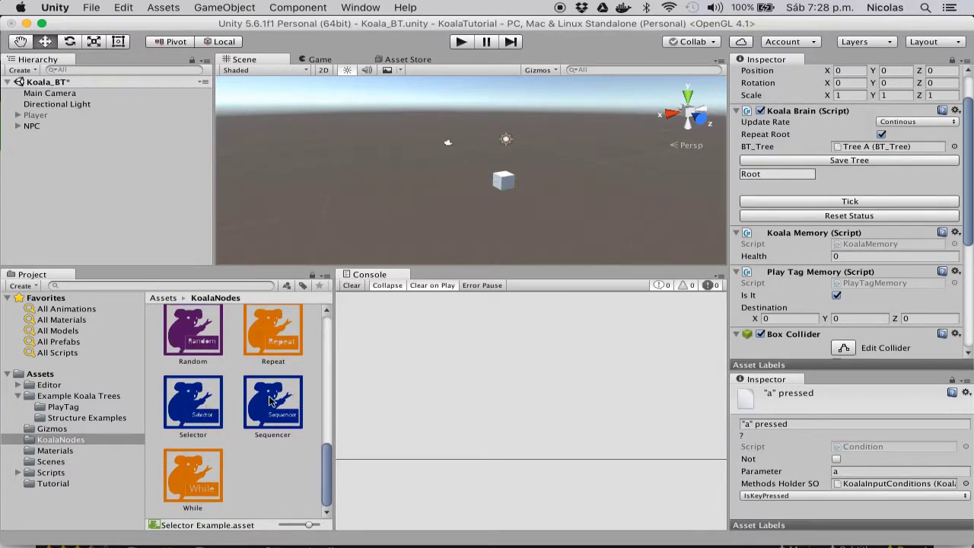
{"action": "scroll", "coordinate": [271, 408], "scroll_direction": "up", "scroll_amount": 1}
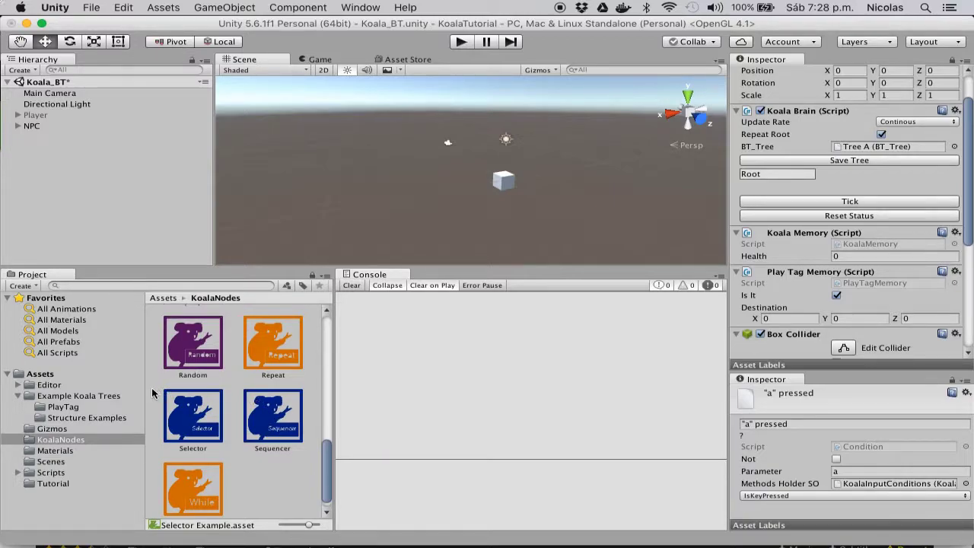
{"action": "scroll", "coordinate": [287, 427], "scroll_direction": "up", "scroll_amount": 5}
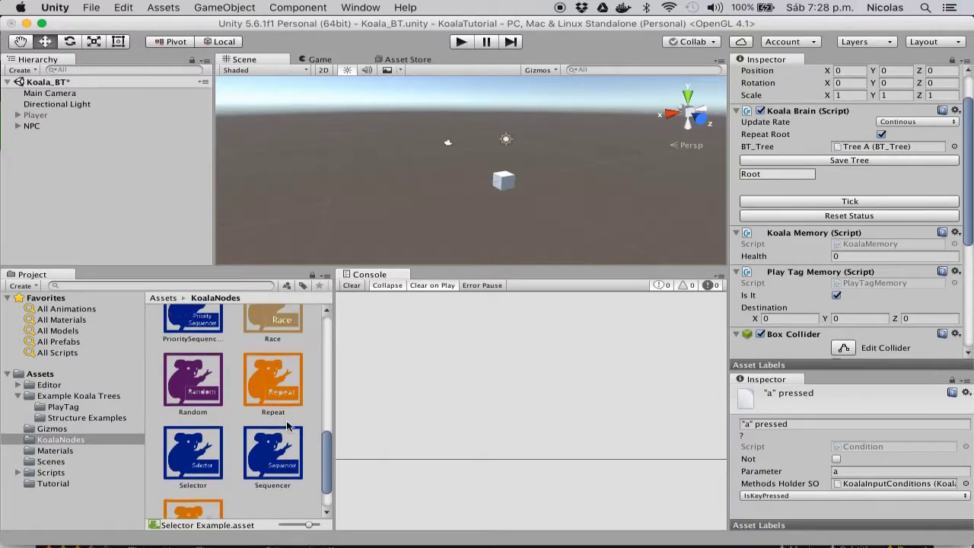
{"action": "scroll", "coordinate": [286, 426], "scroll_direction": "up", "scroll_amount": 2}
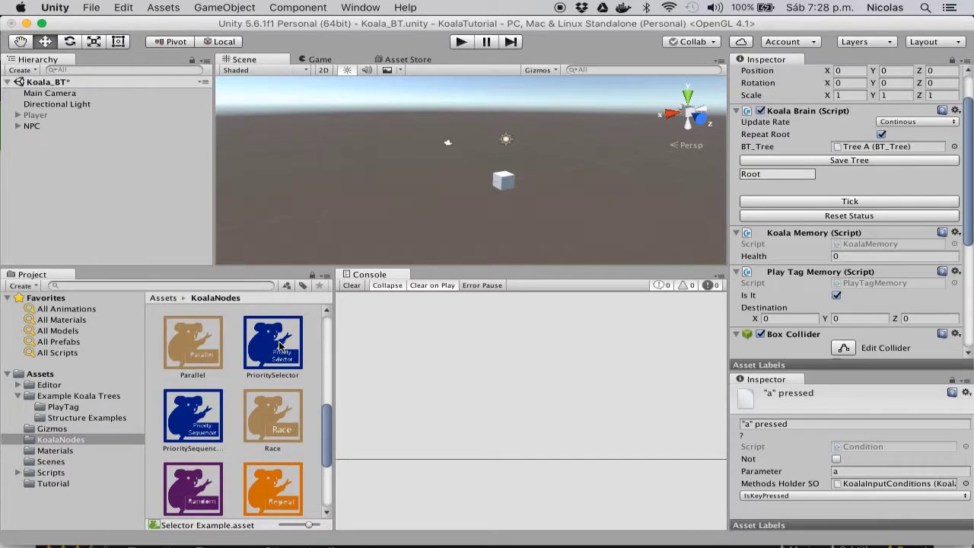
{"action": "scroll", "coordinate": [192, 420], "scroll_direction": "down", "scroll_amount": 4}
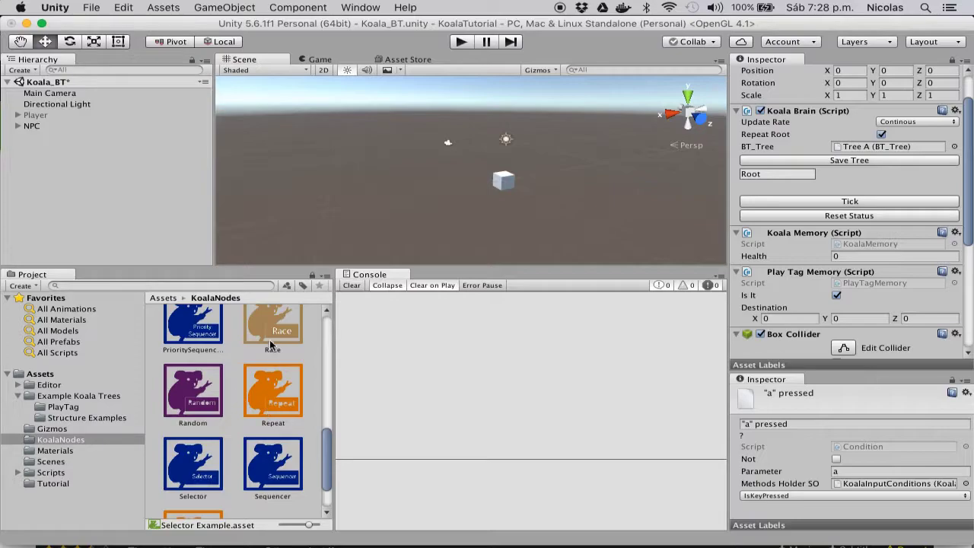
{"action": "scroll", "coordinate": [262, 407], "scroll_direction": "down", "scroll_amount": 3}
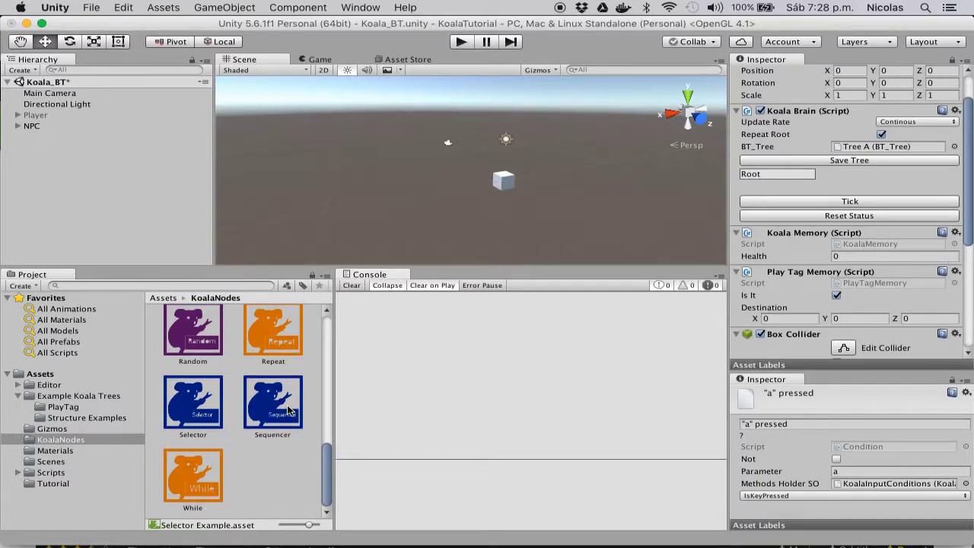
Step: Check the Sequencer asset, then open the Selector node's Success, Failure and Running explanation
{"action": "left_click", "coordinate": [267, 407]}
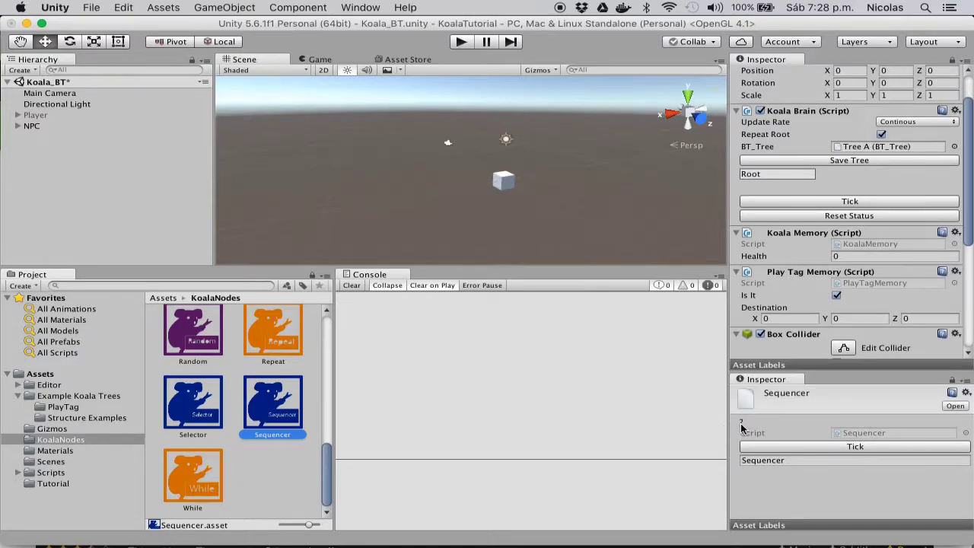
{"action": "left_click", "coordinate": [217, 395]}
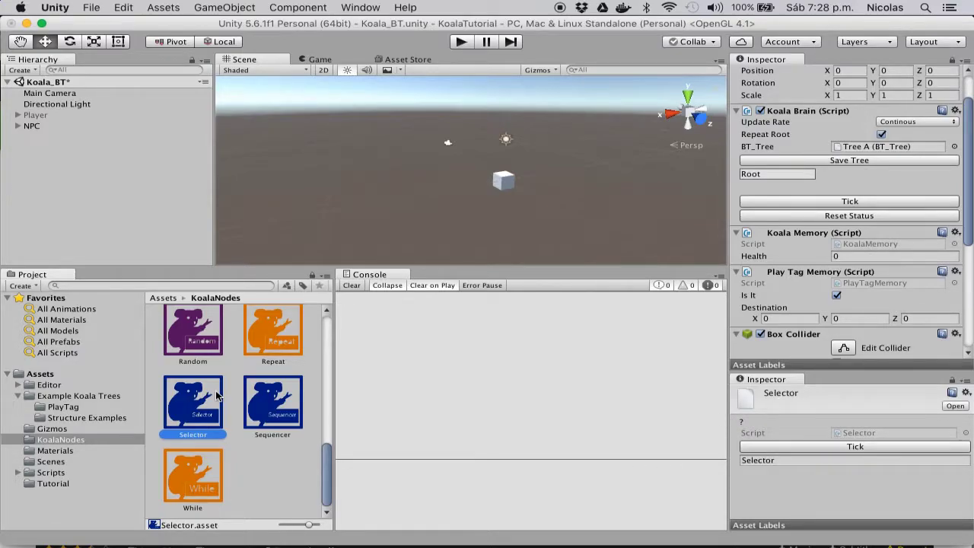
{"action": "left_click", "coordinate": [741, 423]}
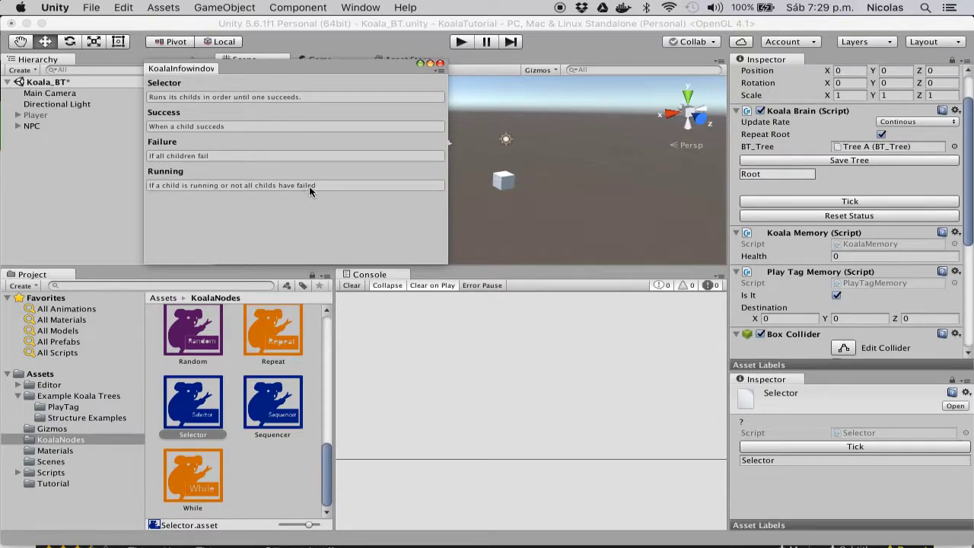
Step: Close the Selector info window and show Tree A's Root node, a Selector, in a second Inspector
{"action": "left_click", "coordinate": [440, 65]}
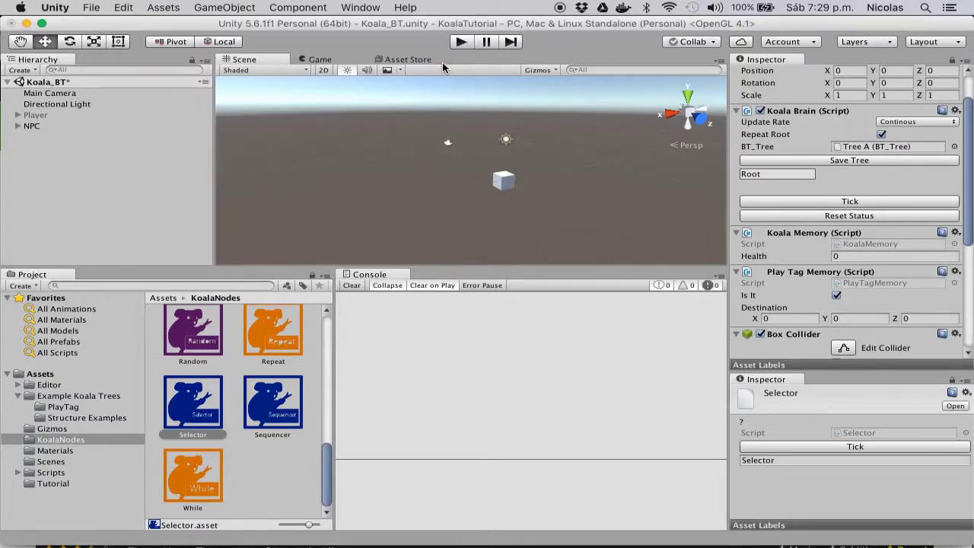
{"action": "left_click", "coordinate": [784, 175]}
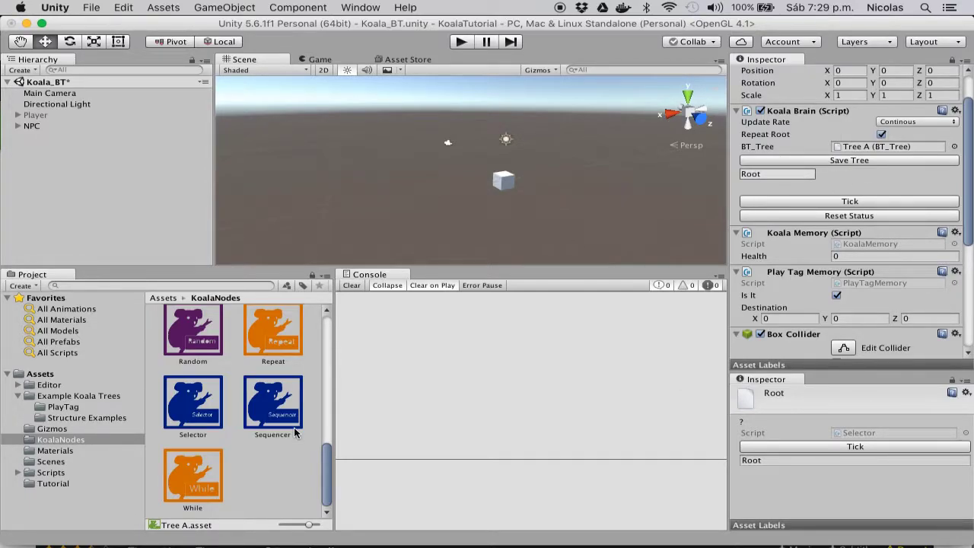
Step: Assign the Selector Example tree to Koala Brain and show its "a" pressed condition (IsKeyPressed, a)
{"action": "left_click", "coordinate": [110, 419]}
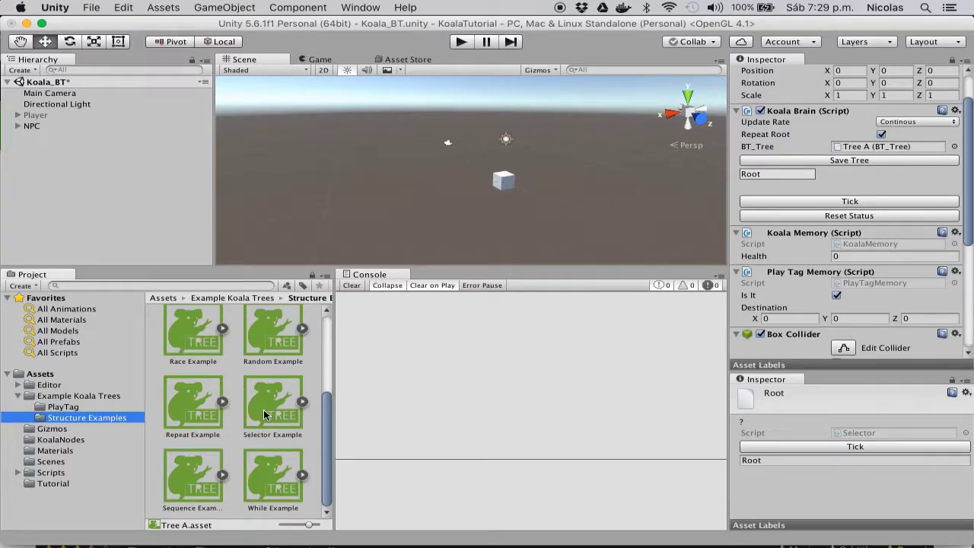
{"action": "left_click_drag", "start_coordinate": [264, 414], "coordinate": [856, 148]}
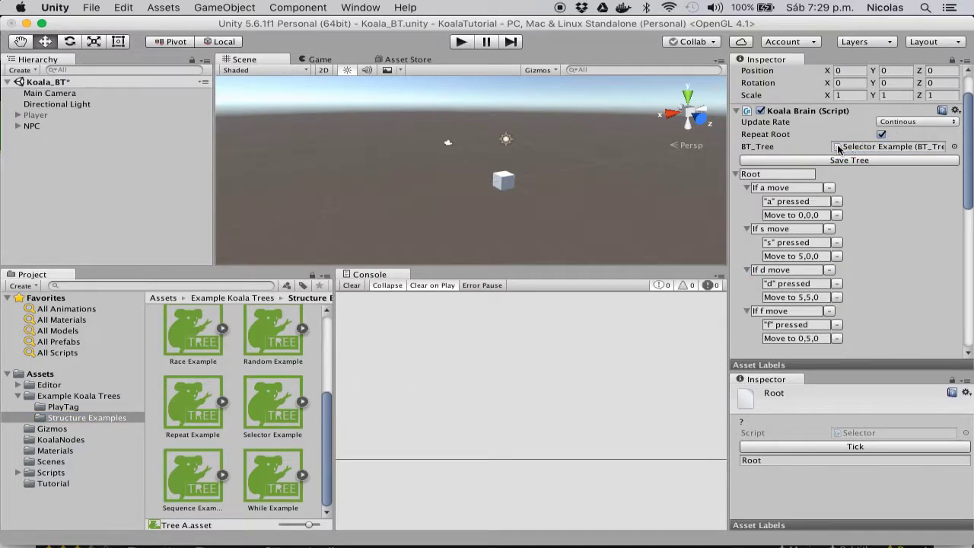
{"action": "scroll", "coordinate": [786, 241], "scroll_direction": "down", "scroll_amount": 3}
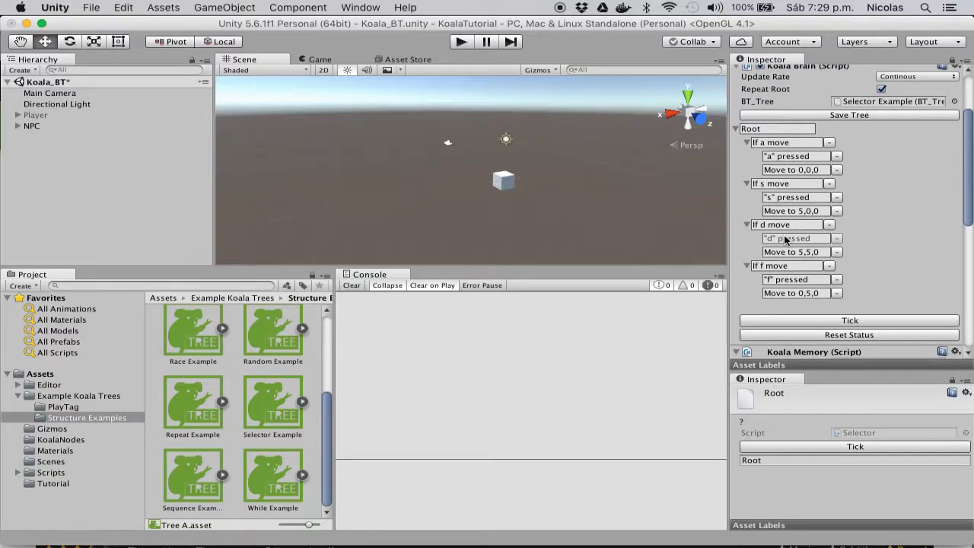
{"action": "left_click", "coordinate": [795, 157]}
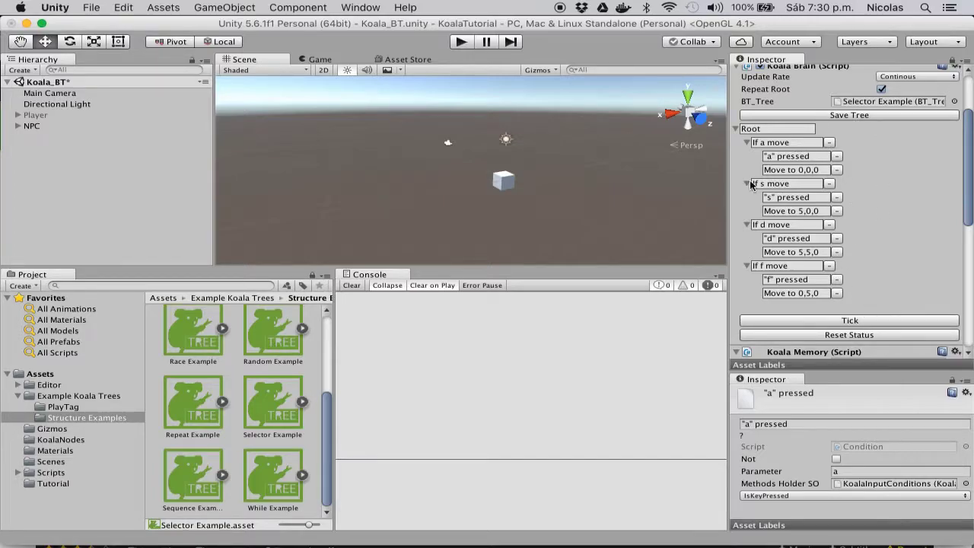
Step: Run the Selector Example, watch the "a" pressed clone, and press a, s, s, d to reach 5,5
{"action": "left_click", "coordinate": [461, 42]}
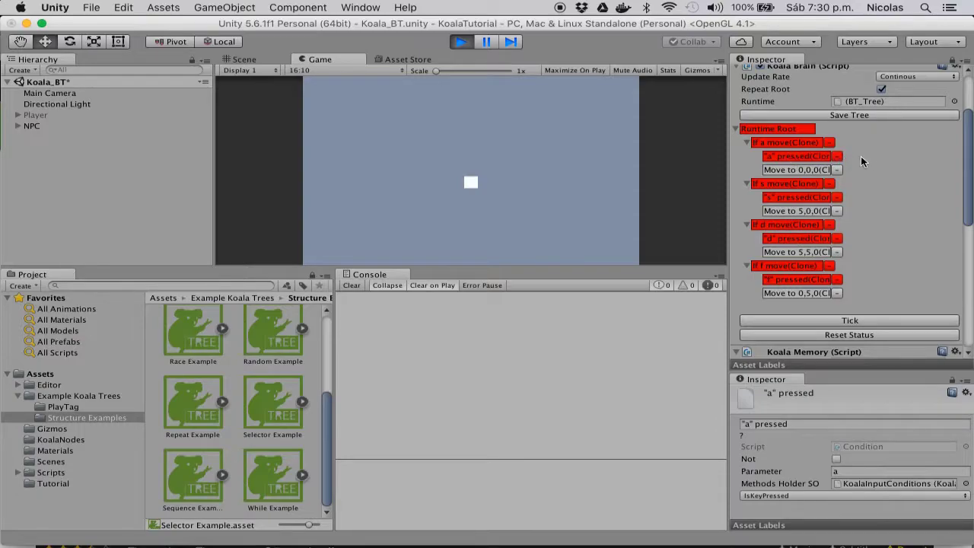
{"action": "left_click", "coordinate": [792, 156]}
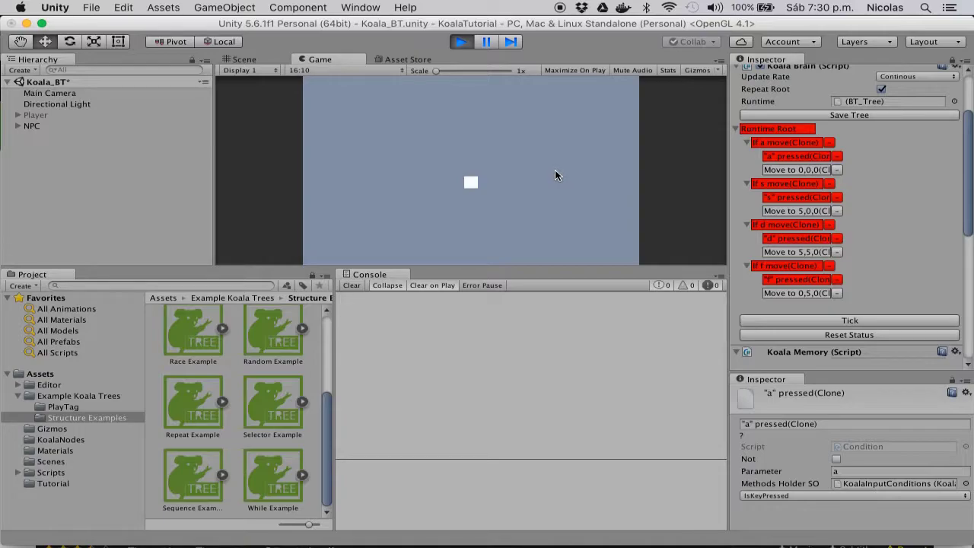
{"action": "key", "text": "a"}
{"action": "scroll", "coordinate": [787, 169], "scroll_direction": "up", "scroll_amount": 3}
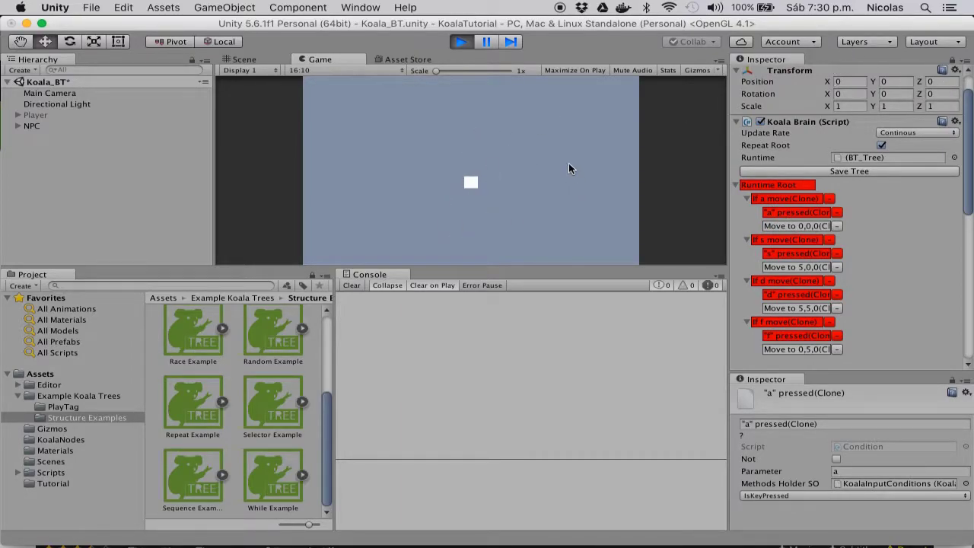
{"action": "key", "text": "s"}
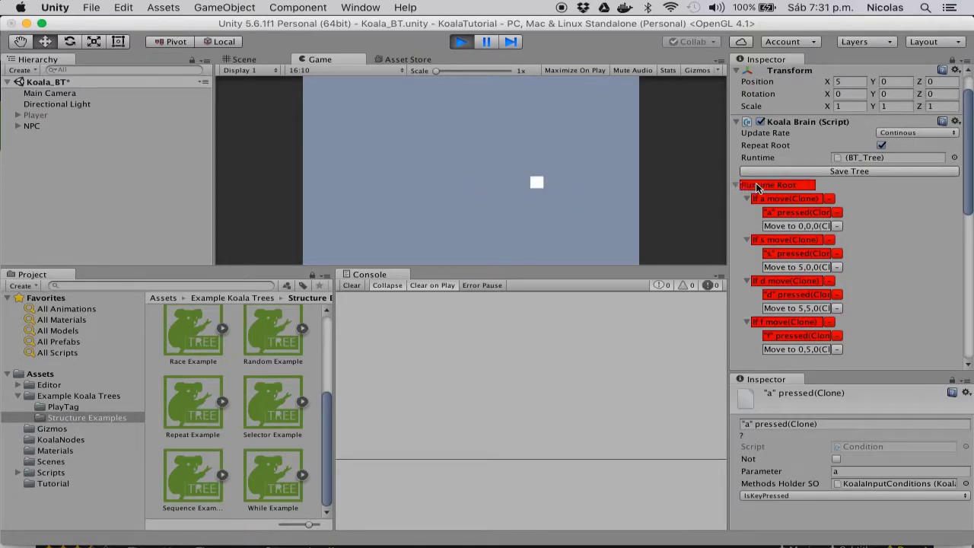
{"action": "key", "text": "s"}
{"action": "key", "text": "d"}
Step: Stop Play, put the Sequence Example tree in the BT_Tree field, and run it again
{"action": "left_click", "coordinate": [462, 41]}
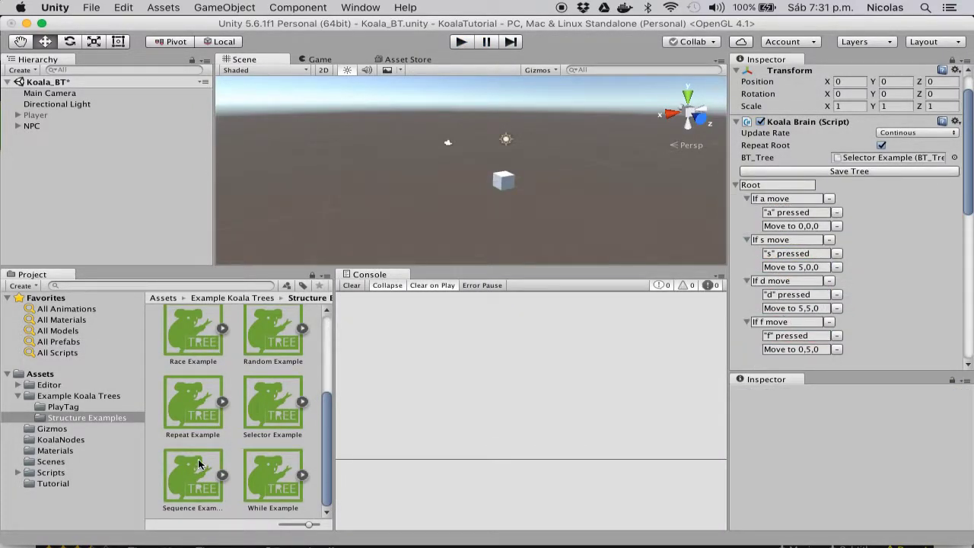
{"action": "left_click_drag", "start_coordinate": [193, 475], "coordinate": [860, 159]}
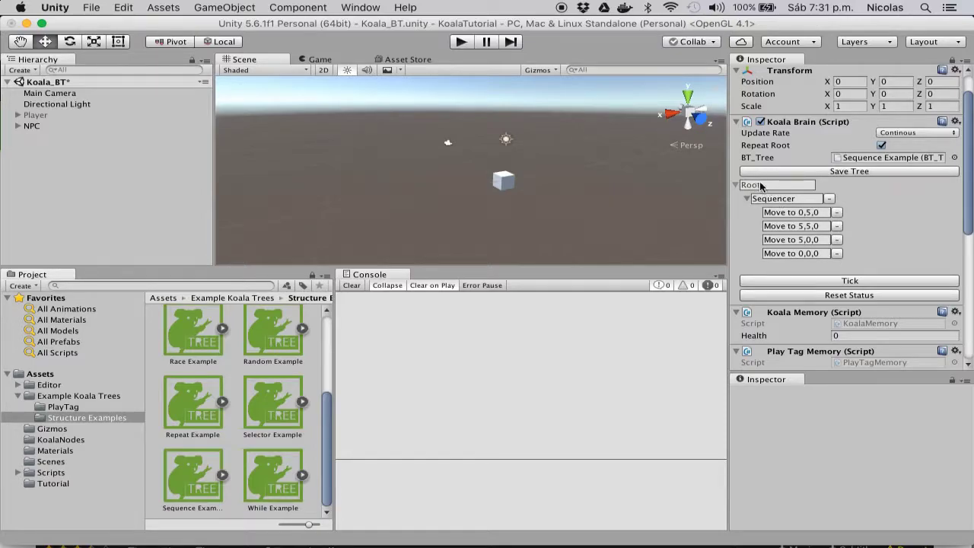
{"action": "left_click", "coordinate": [461, 42]}
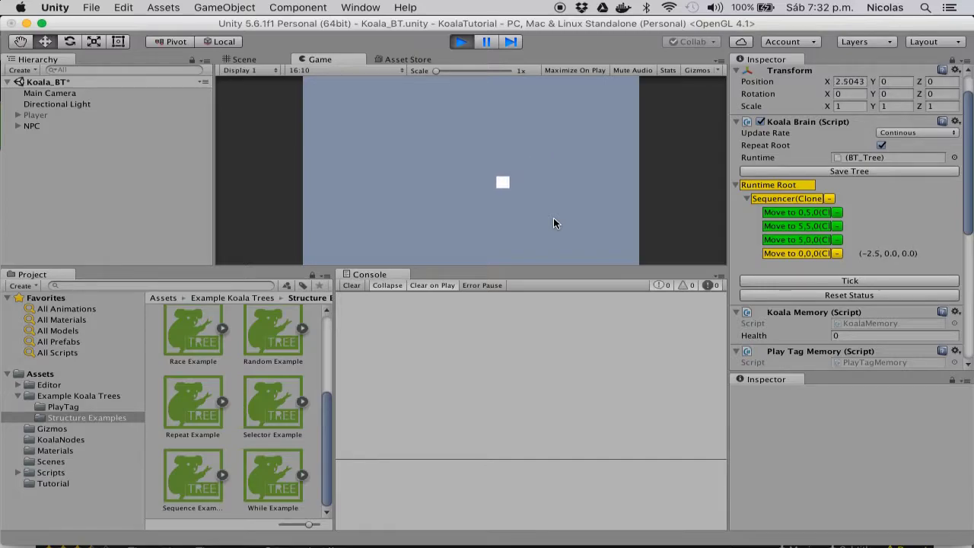
Step: Stop the Sequence run and assign Priority Selector Example to the BT_Tree field
{"action": "left_click", "coordinate": [463, 41]}
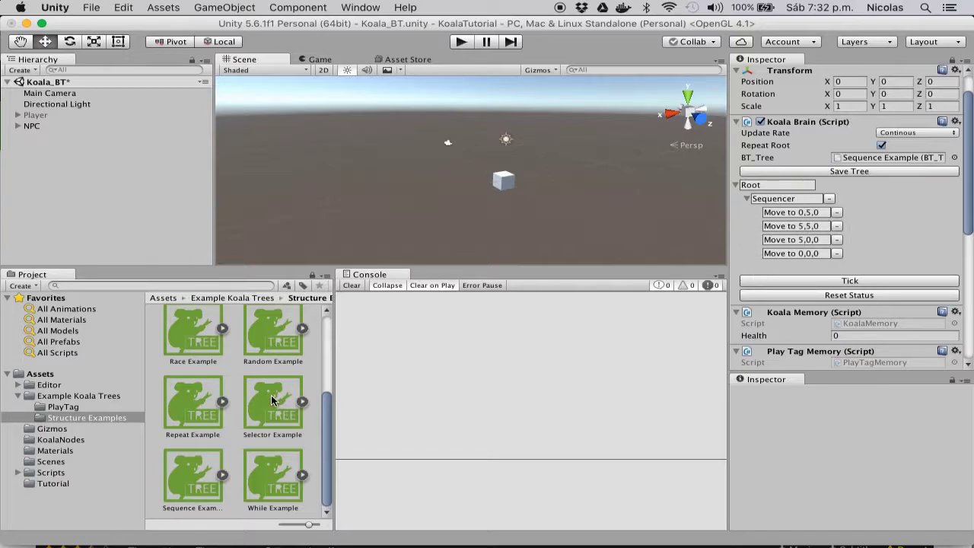
{"action": "scroll", "coordinate": [272, 400], "scroll_direction": "up", "scroll_amount": 2}
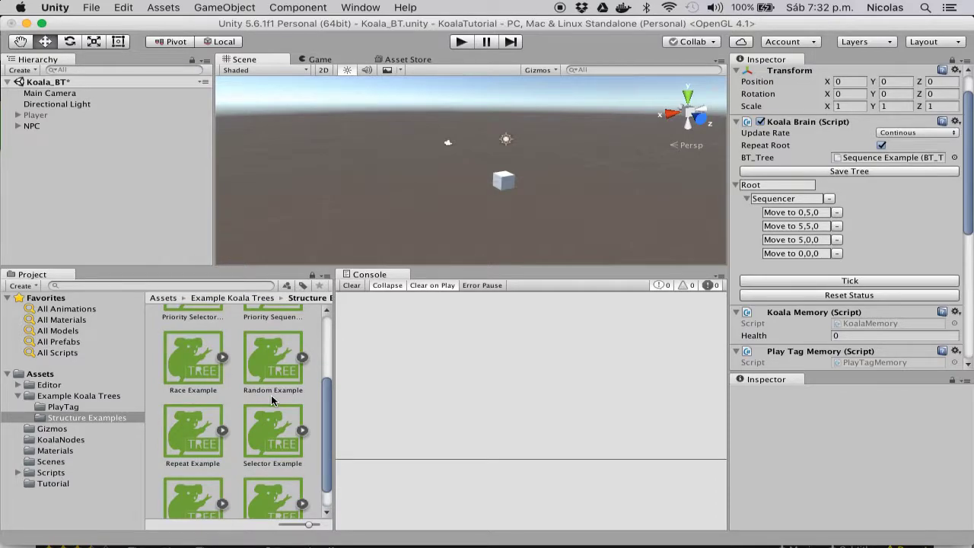
{"action": "scroll", "coordinate": [271, 400], "scroll_direction": "up", "scroll_amount": 3}
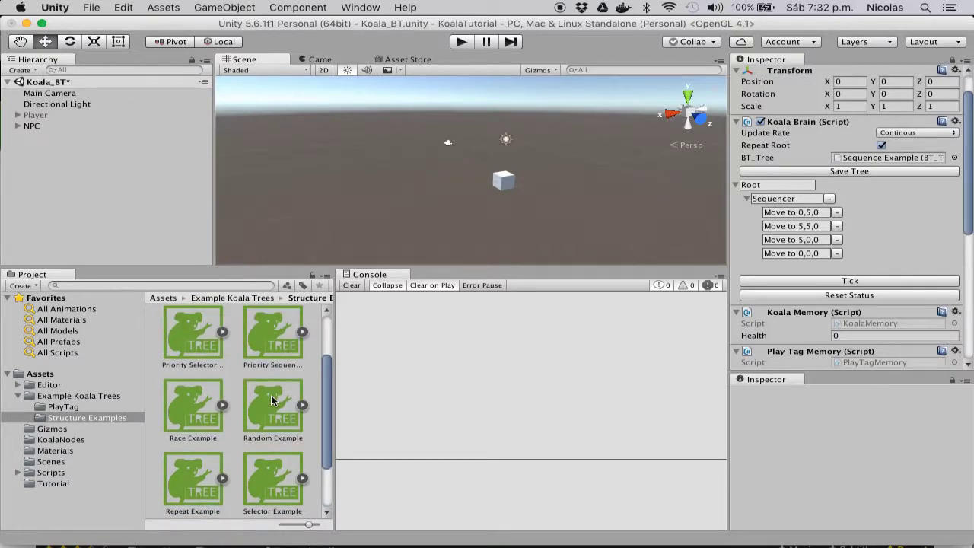
{"action": "left_click_drag", "start_coordinate": [194, 346], "coordinate": [892, 158]}
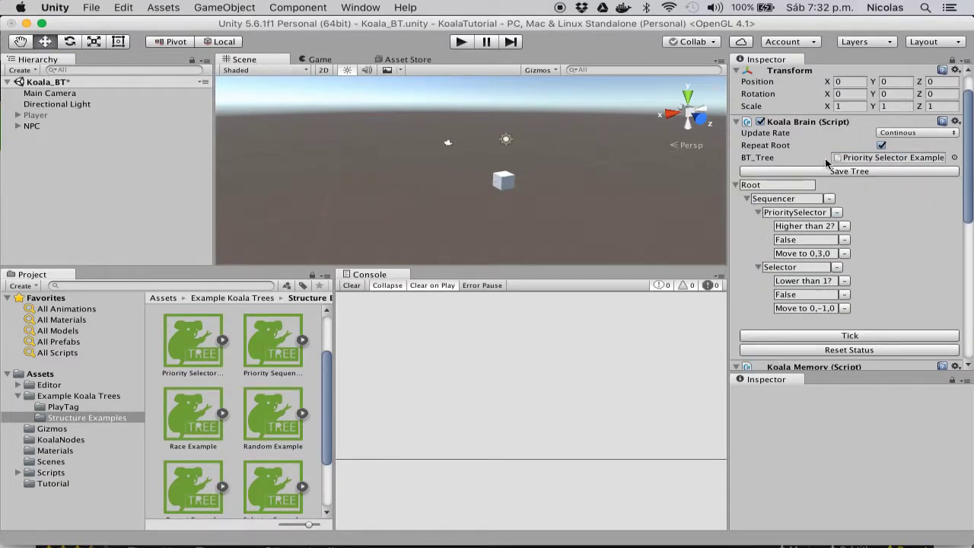
Step: Run the Priority Selector Example and show the Higher than 2? clone node's properties
{"action": "left_click", "coordinate": [461, 42]}
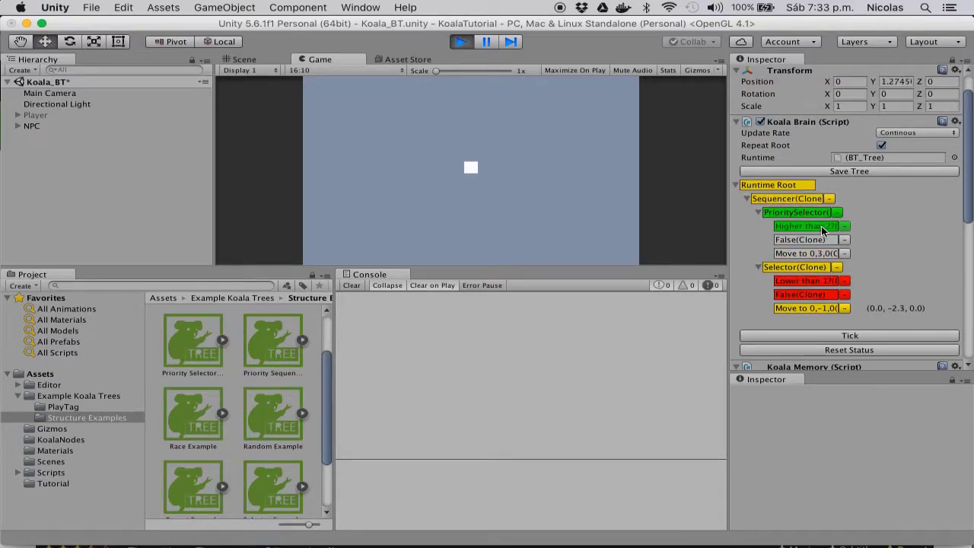
{"action": "left_click", "coordinate": [821, 226]}
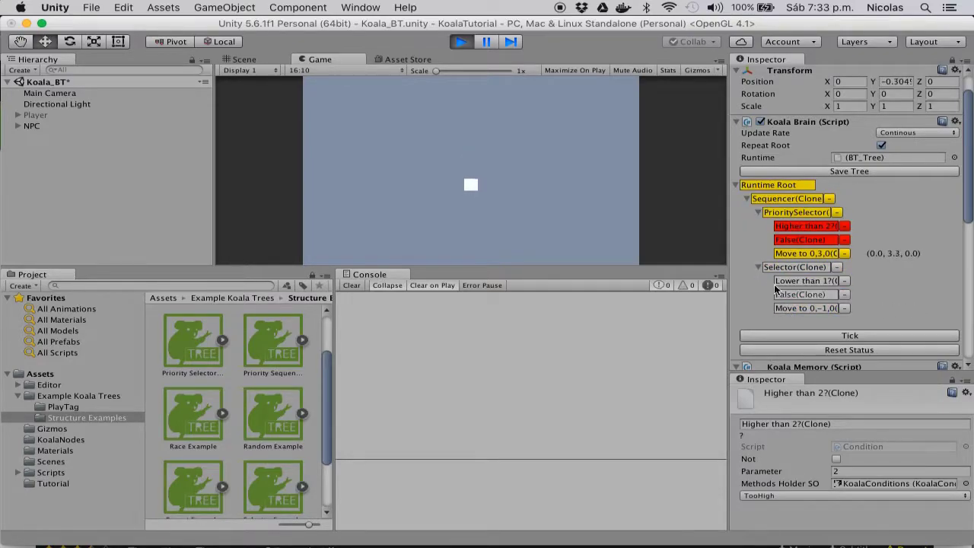
Step: Show the Move to 0,3,0 clone's ActionNode settings: MoveToVec with parameter 0,3,0,2
{"action": "left_click", "coordinate": [808, 254]}
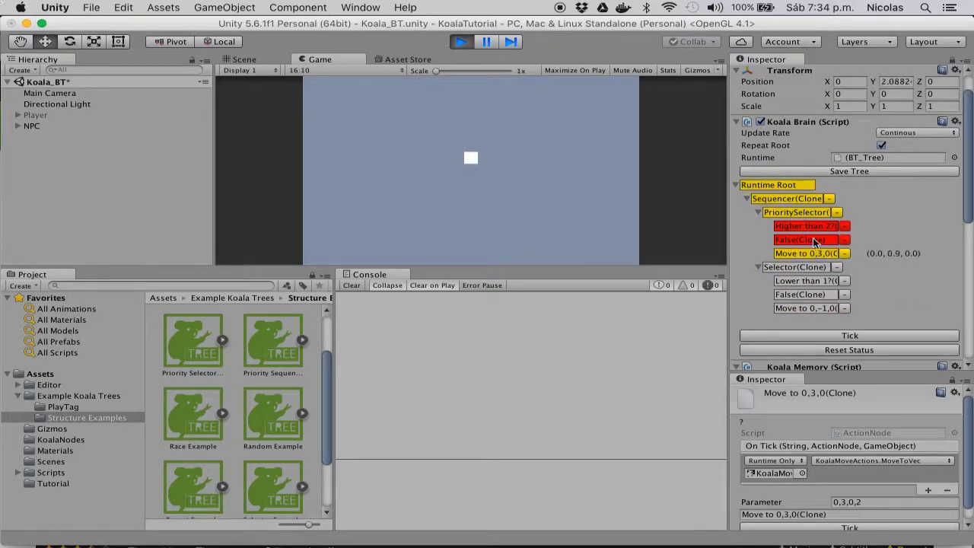
Step: Stop Play, assign Priority Sequence Example to the BT_Tree field, and run it
{"action": "left_click", "coordinate": [461, 41]}
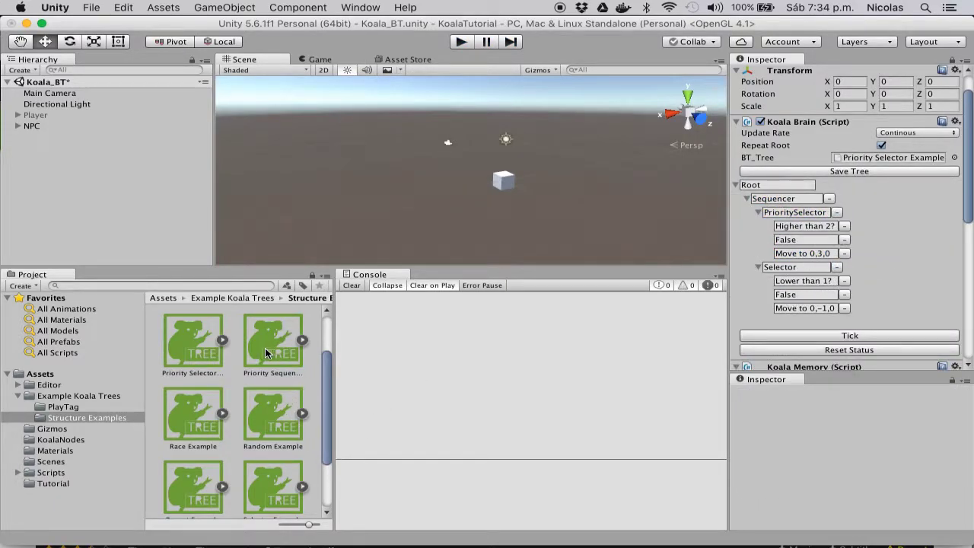
{"action": "left_click_drag", "start_coordinate": [266, 352], "coordinate": [873, 158]}
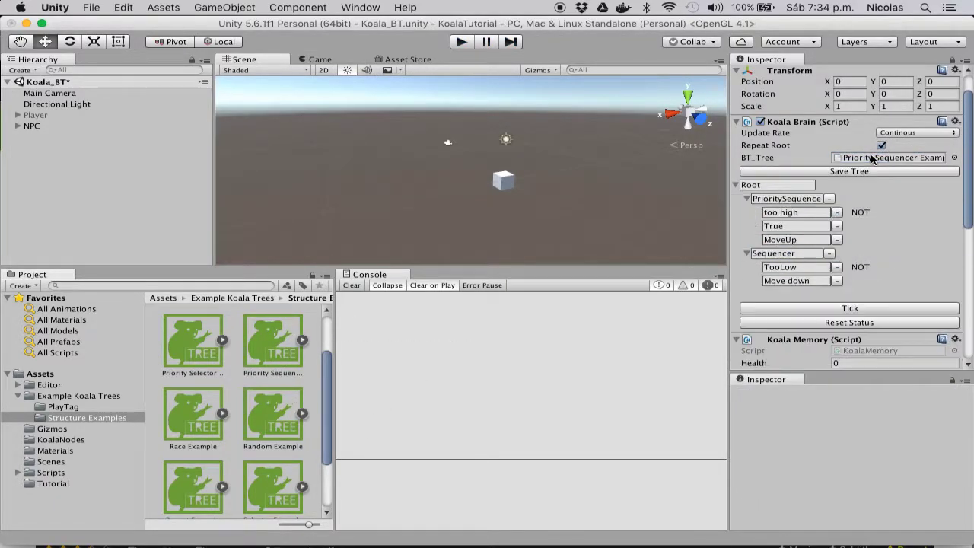
{"action": "left_click", "coordinate": [461, 41]}
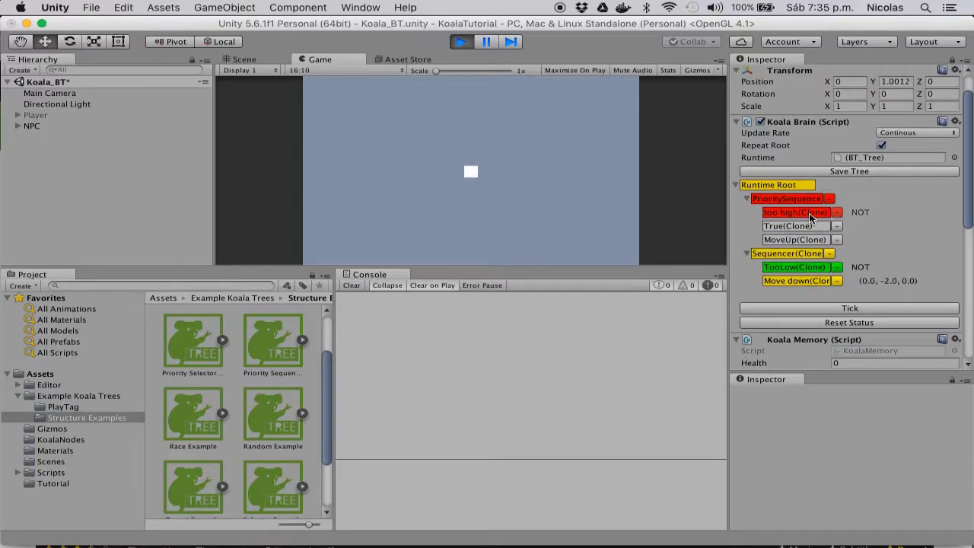
Step: Show the too high clone condition, then the MoveUp clone's MoveToVec action with parameter 0,3…
{"action": "left_click", "coordinate": [810, 214]}
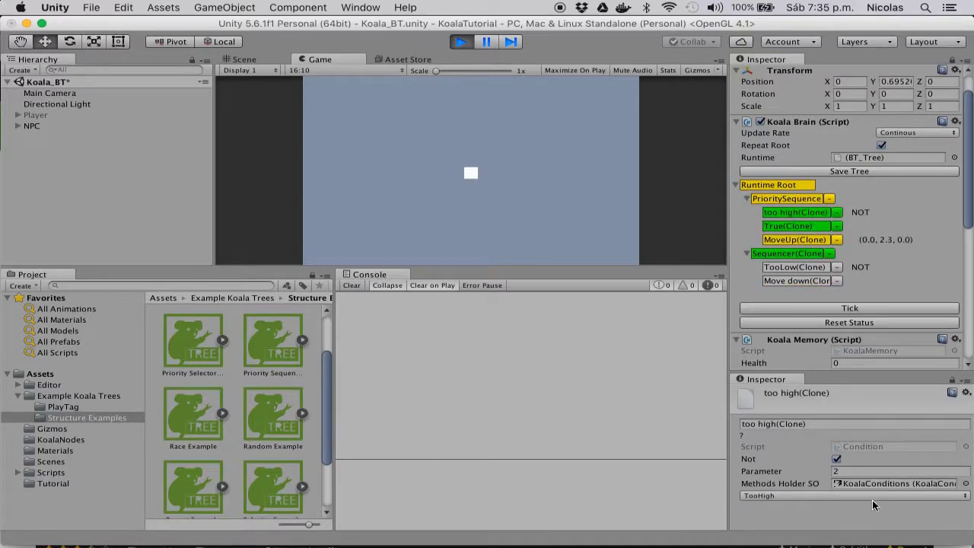
{"action": "left_click", "coordinate": [793, 241]}
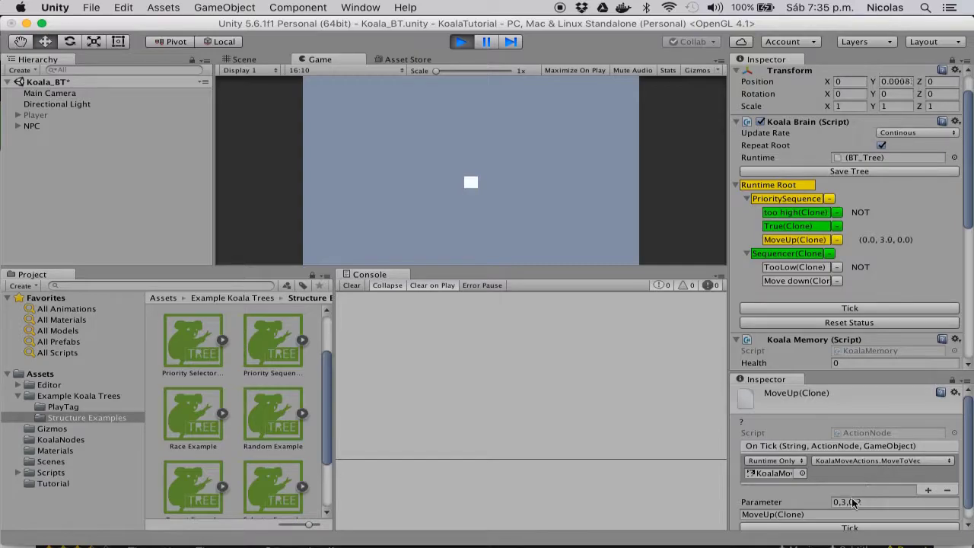